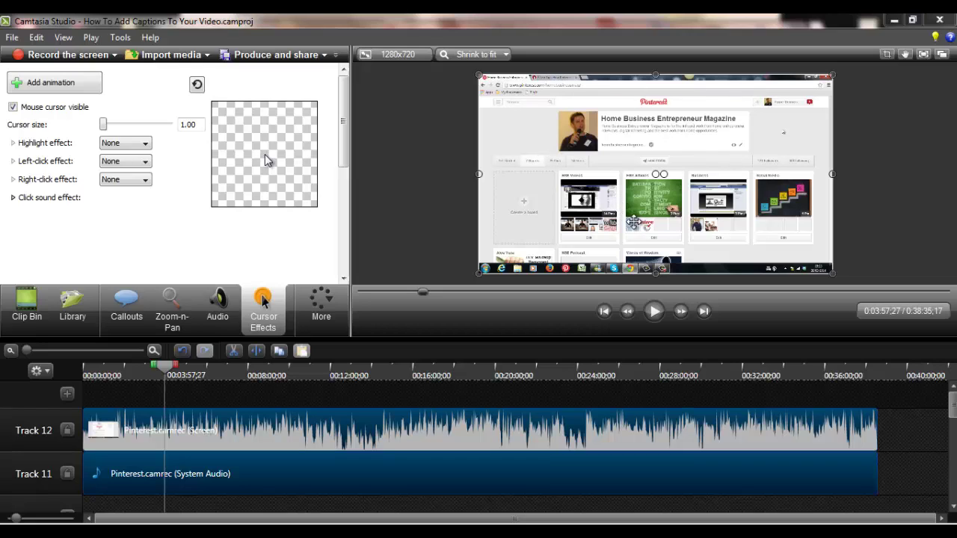
Add a cursor animation to the Pinterest.camrec screen clip on Track 12
{"action": "left_click", "coordinate": [309, 327]}
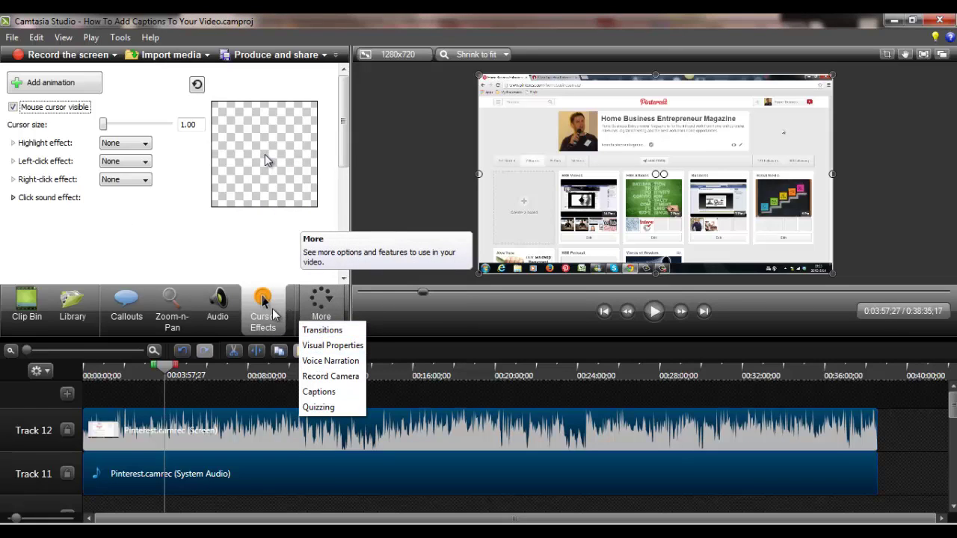
{"action": "left_click", "coordinate": [273, 314]}
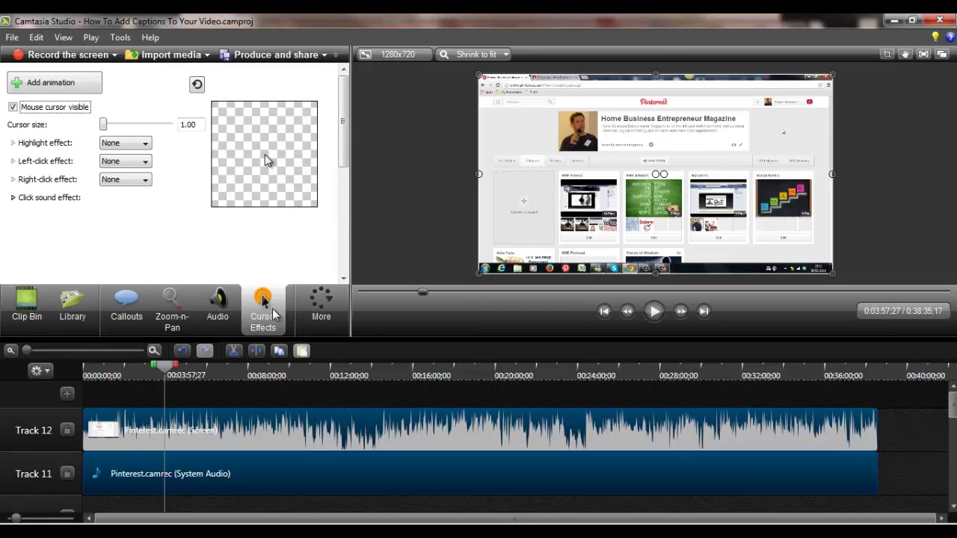
{"action": "left_click", "coordinate": [42, 84]}
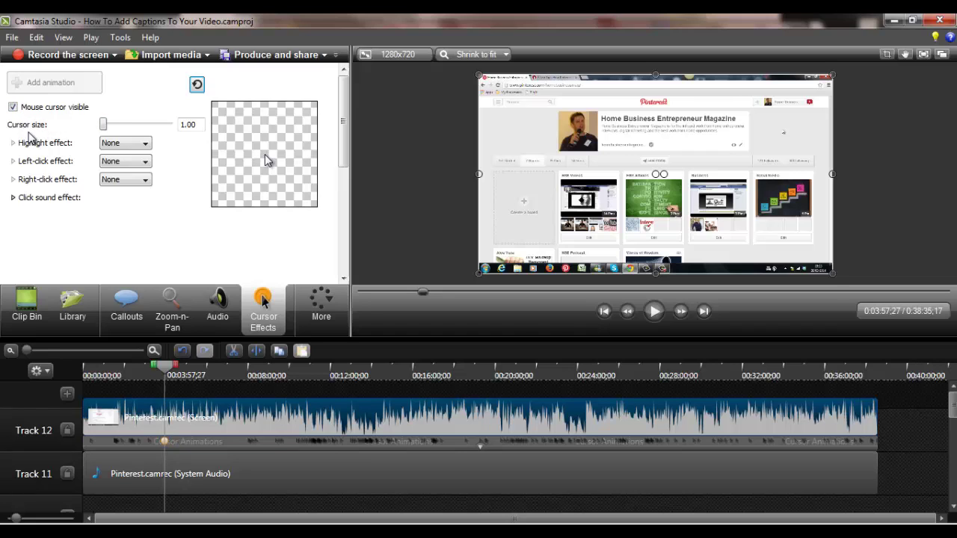
Set the cursor size to 1.44
{"action": "left_click", "coordinate": [113, 126]}
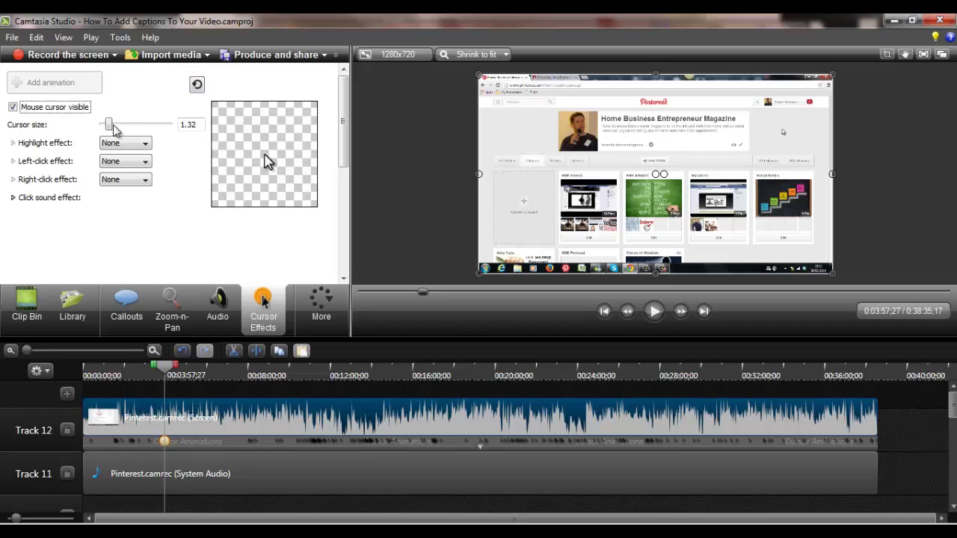
{"action": "left_click", "coordinate": [114, 126]}
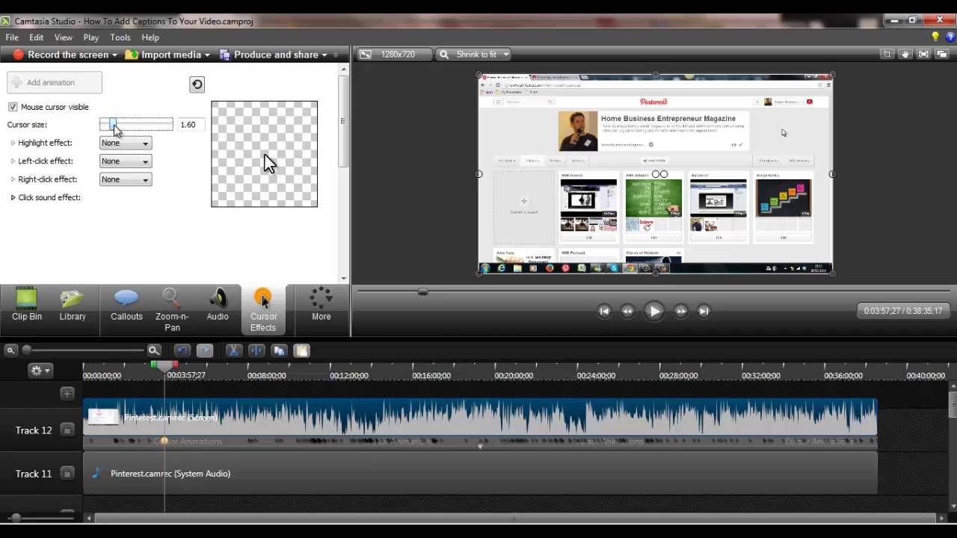
{"action": "left_click_drag", "start_coordinate": [113, 127], "coordinate": [110, 129]}
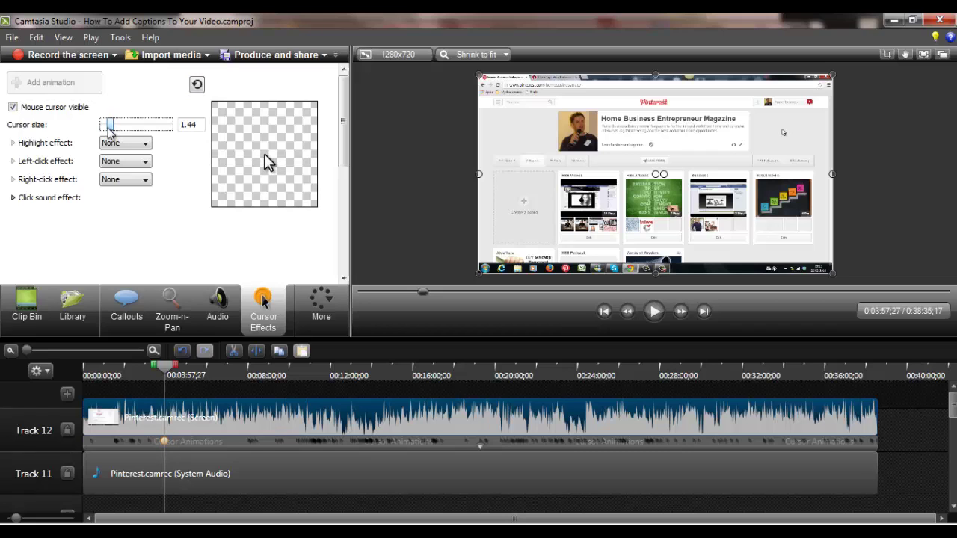
Try Spotlight and Magnify, then settle on the yellow Highlight cursor effect
{"action": "left_click", "coordinate": [147, 144]}
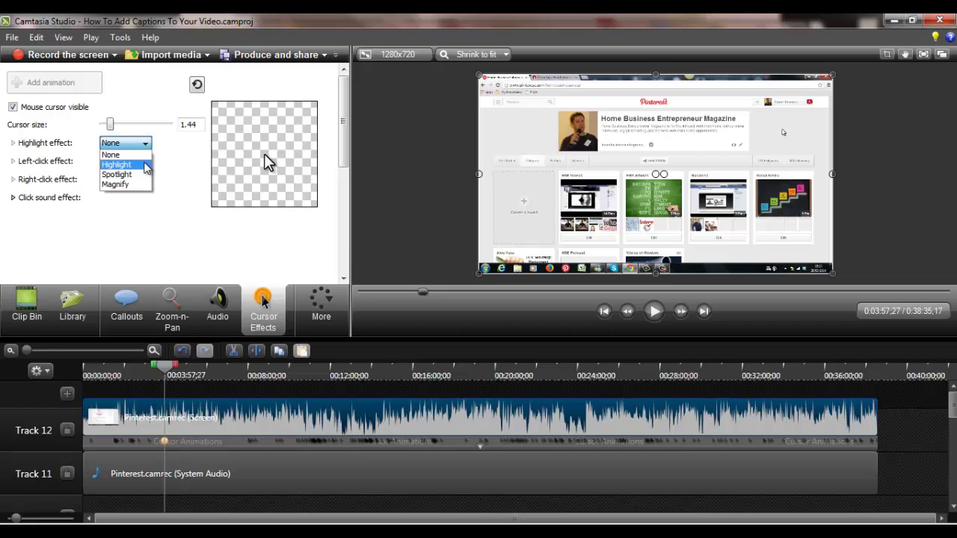
{"action": "left_click", "coordinate": [147, 165]}
{"action": "left_click", "coordinate": [146, 143]}
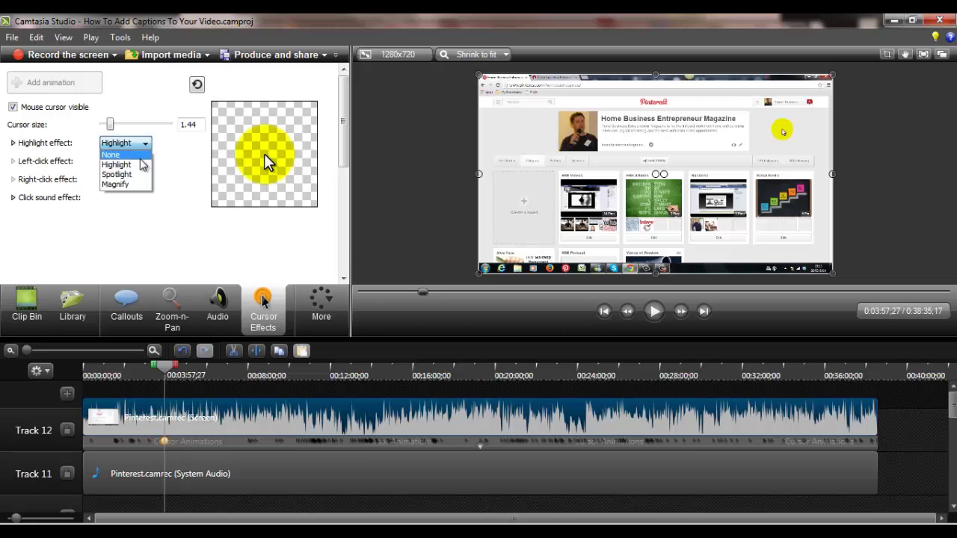
{"action": "left_click", "coordinate": [141, 175]}
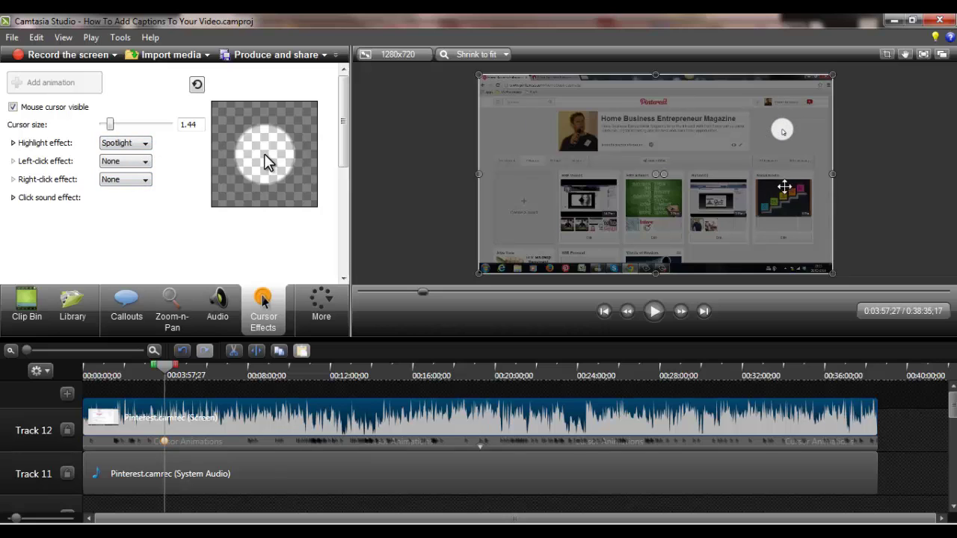
{"action": "left_click", "coordinate": [142, 142]}
{"action": "left_click", "coordinate": [136, 186]}
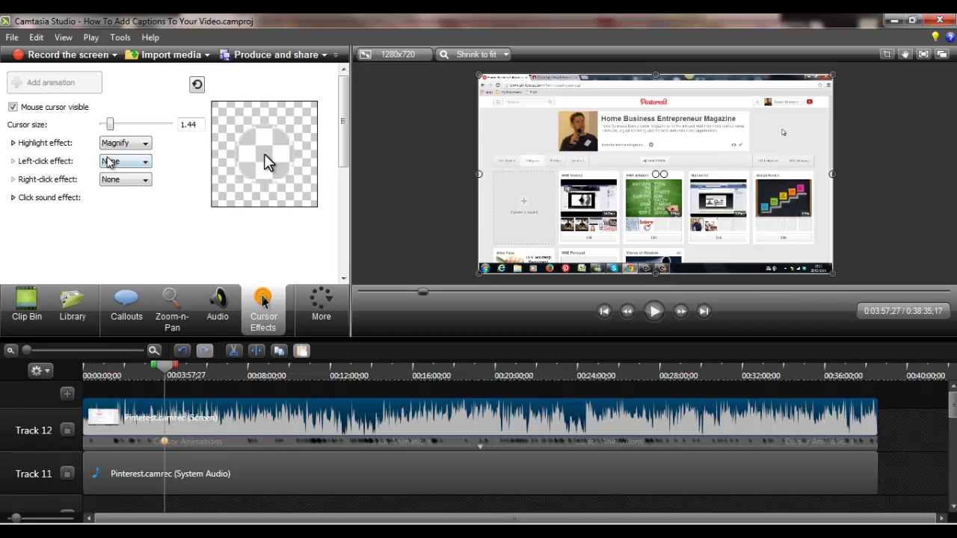
{"action": "left_click", "coordinate": [142, 143]}
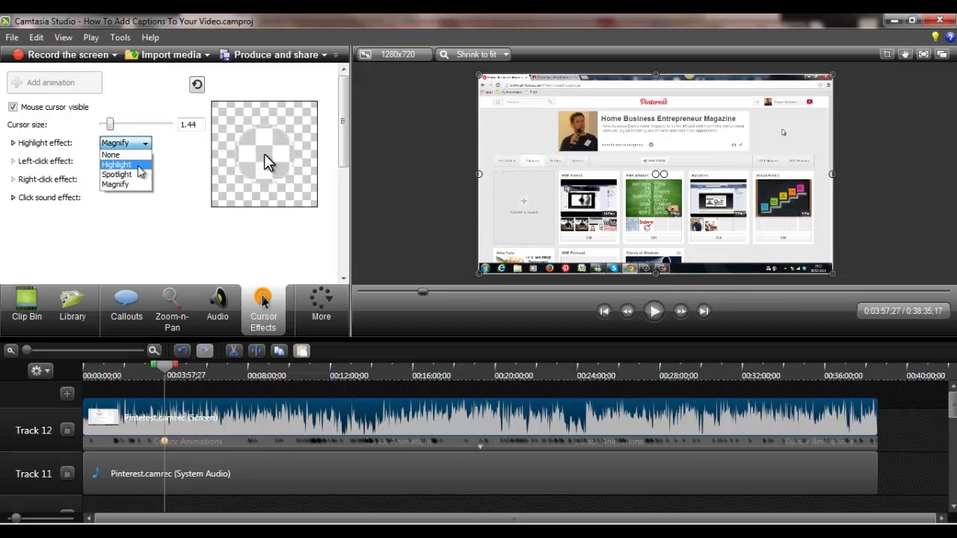
{"action": "left_click", "coordinate": [141, 165]}
Make left clicks show Rings and right clicks show Warp
{"action": "left_click", "coordinate": [147, 163]}
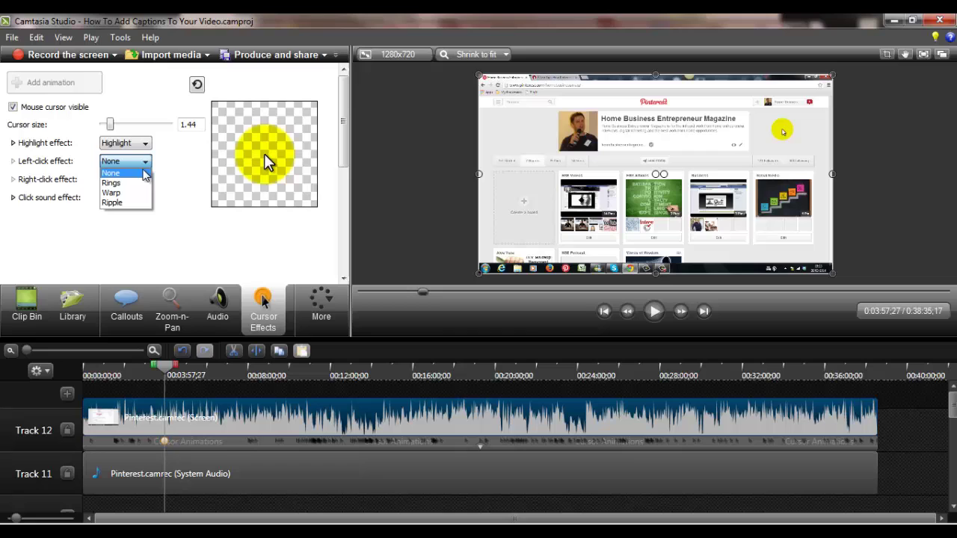
{"action": "left_click", "coordinate": [136, 185]}
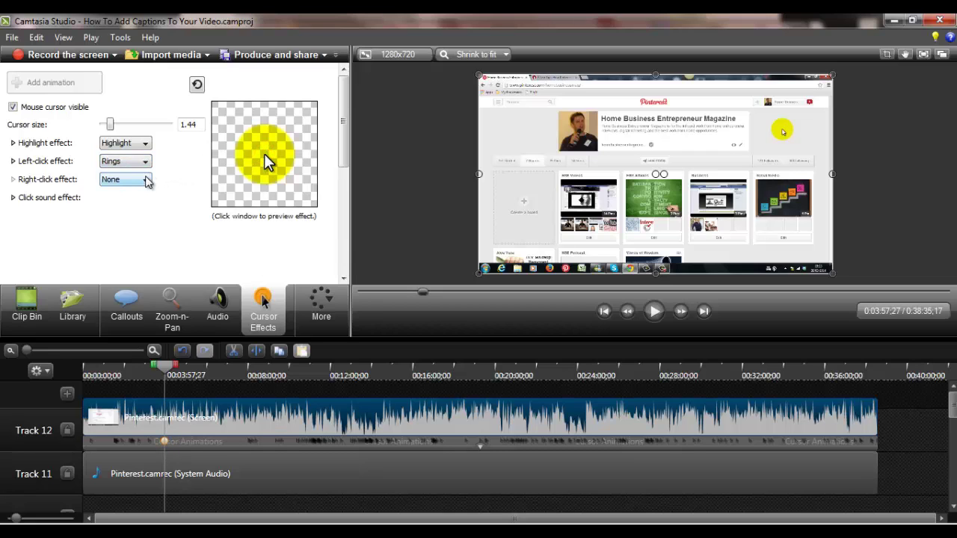
{"action": "left_click", "coordinate": [145, 180]}
{"action": "left_click", "coordinate": [135, 221]}
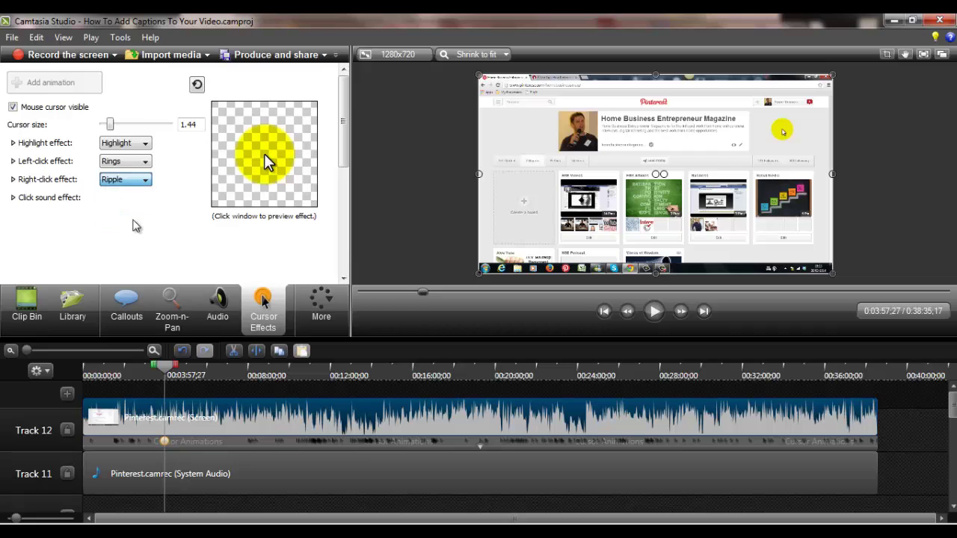
{"action": "left_click", "coordinate": [146, 181]}
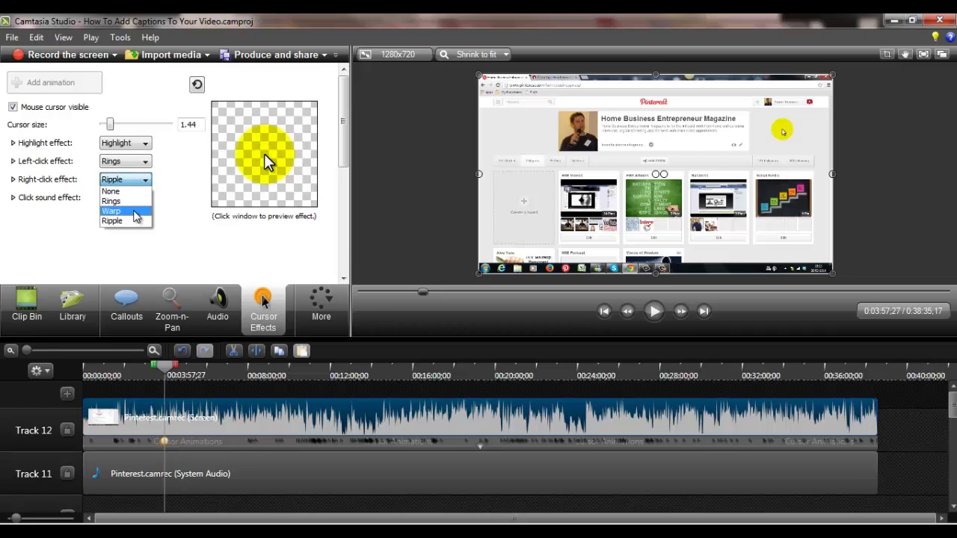
{"action": "left_click", "coordinate": [135, 211]}
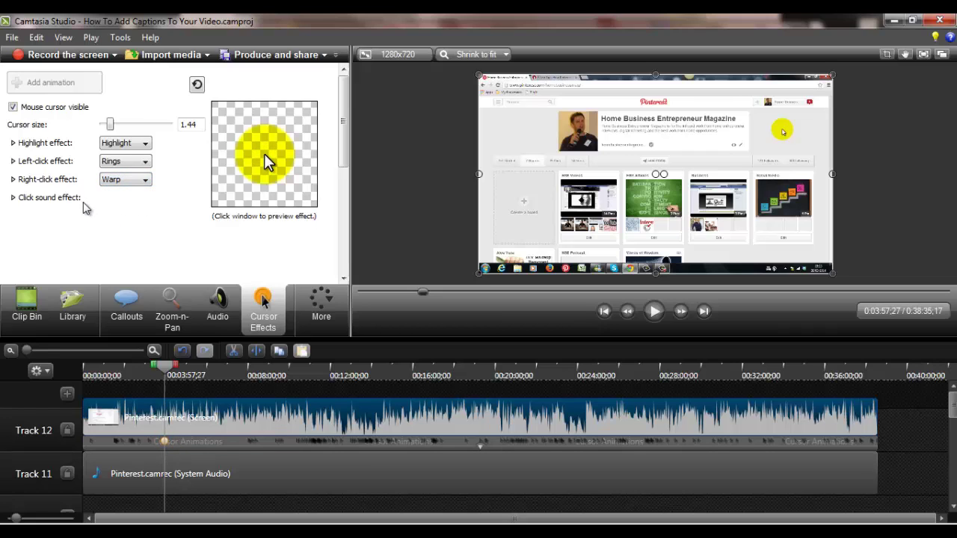
Give left clicks a previewed Mouse click sound and right clicks a Laptop click sound
{"action": "left_click", "coordinate": [13, 198]}
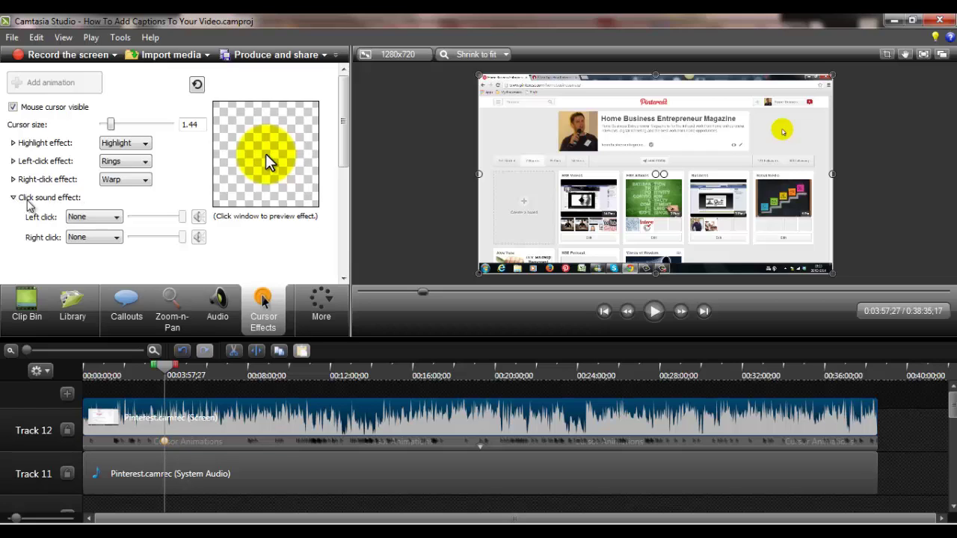
{"action": "left_click", "coordinate": [116, 217]}
{"action": "left_click", "coordinate": [112, 235]}
{"action": "left_click", "coordinate": [198, 219]}
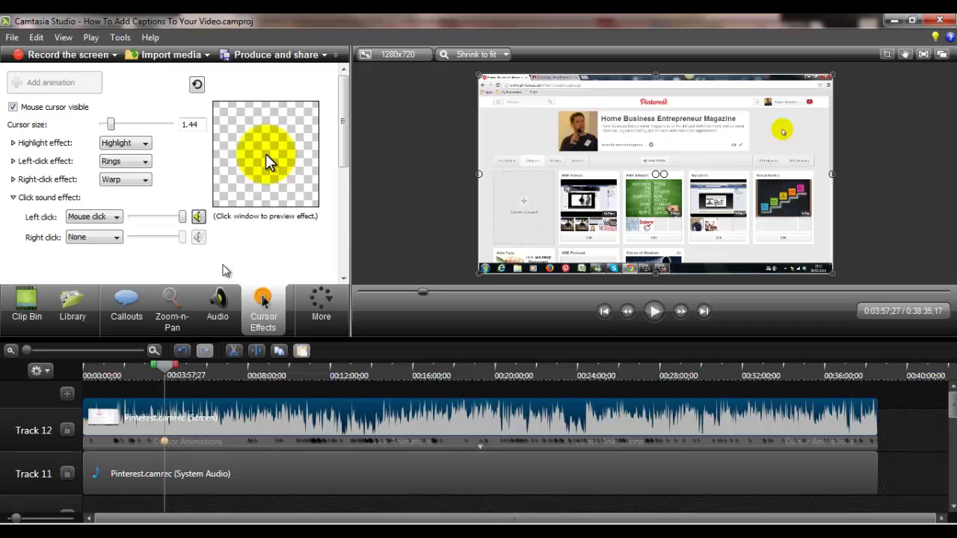
{"action": "left_click", "coordinate": [116, 237]}
{"action": "left_click", "coordinate": [105, 269]}
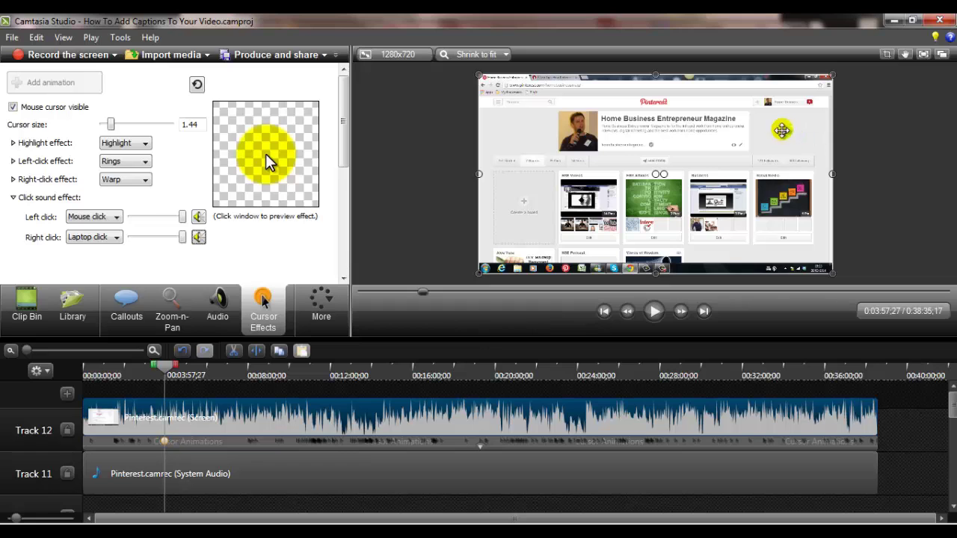
Play the preview from about 0:04:09 to check the cursor effects, stopping at 0:08:42
{"action": "left_click", "coordinate": [169, 381]}
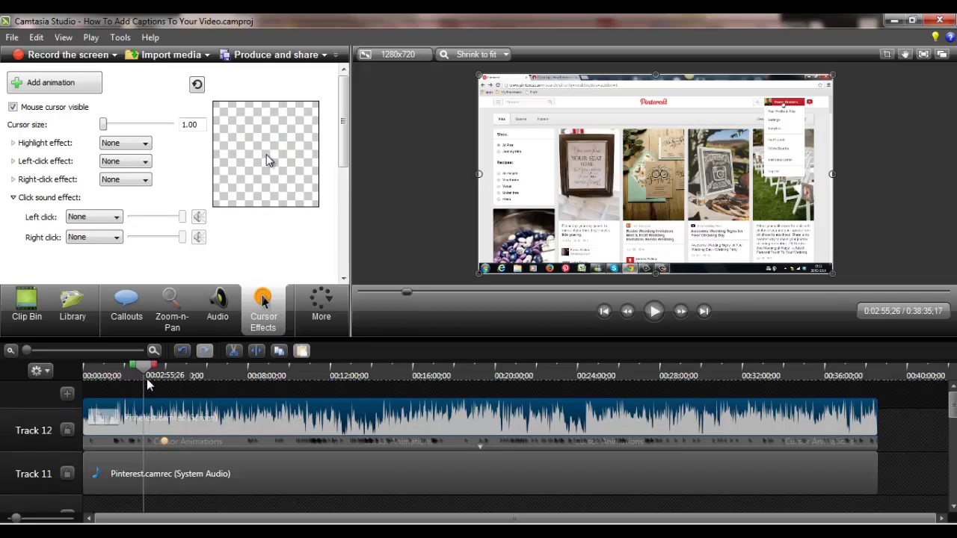
{"action": "left_click", "coordinate": [183, 383]}
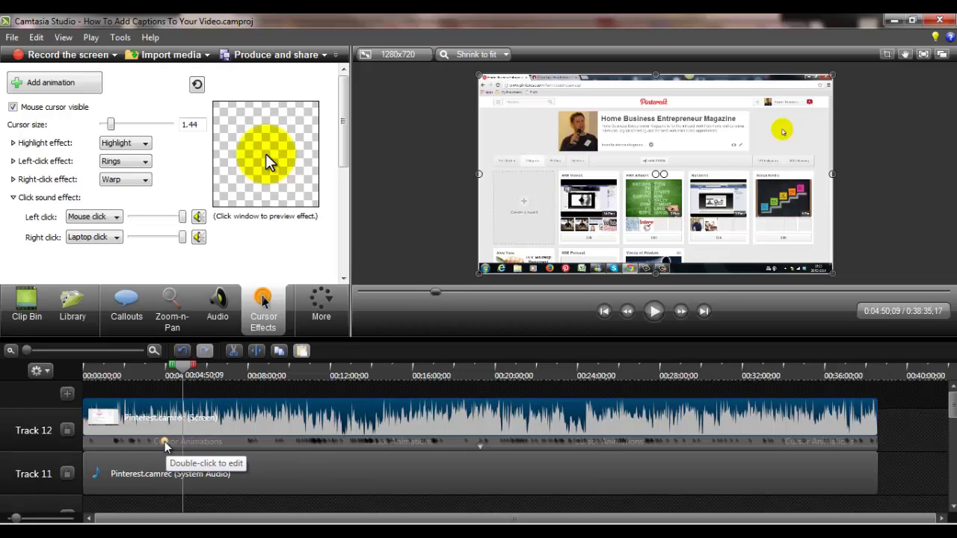
{"action": "left_click_drag", "start_coordinate": [189, 372], "coordinate": [171, 372]}
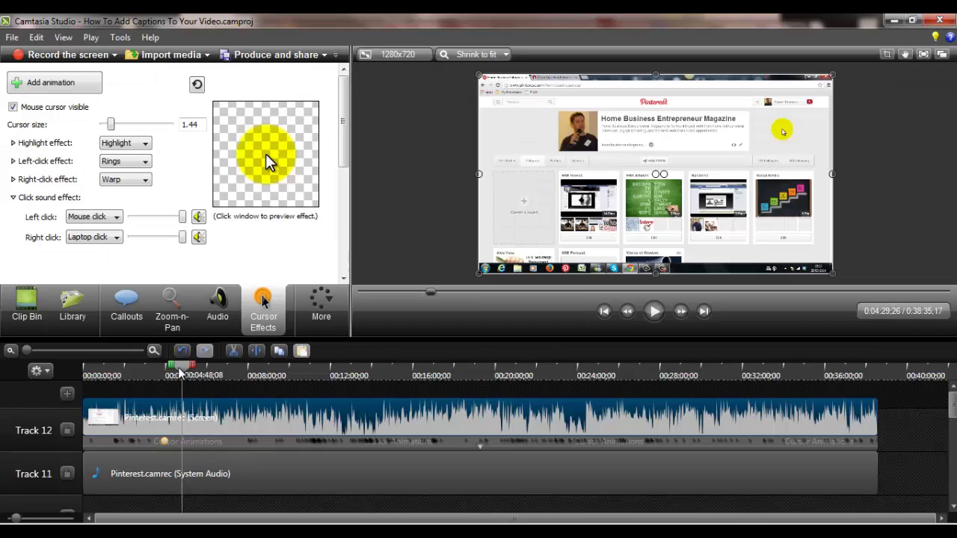
{"action": "left_click", "coordinate": [655, 312]}
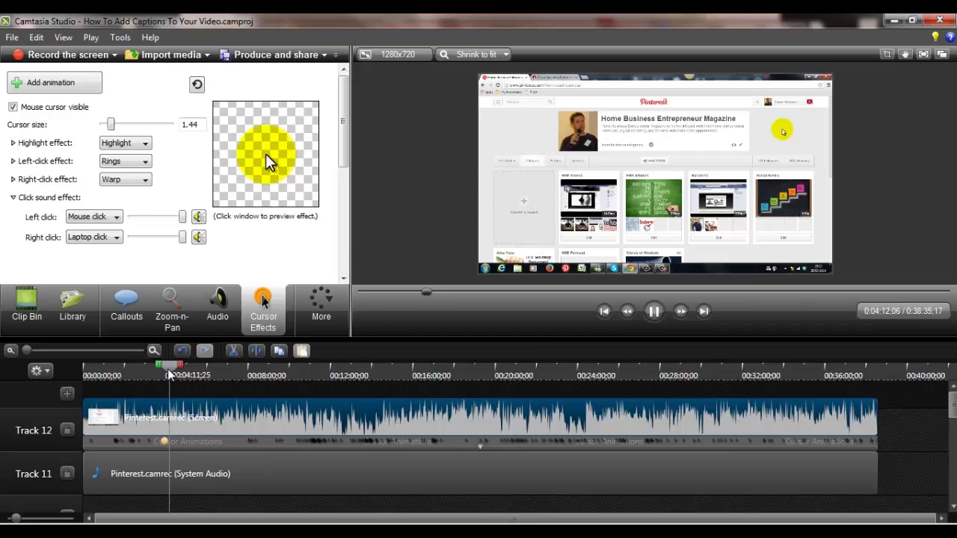
{"action": "left_click", "coordinate": [262, 375]}
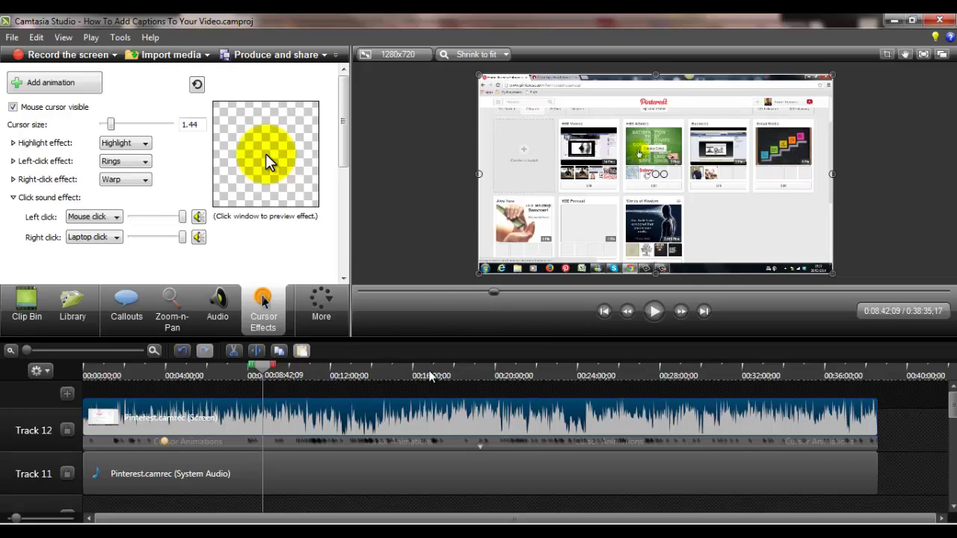
Play the preview, pause at 0:08:53, and show the additional features list
{"action": "left_click", "coordinate": [654, 314]}
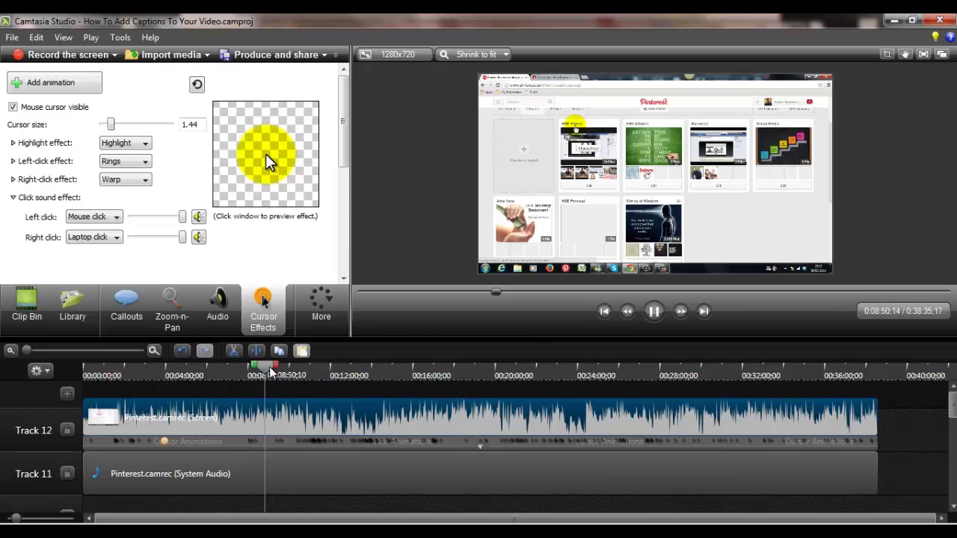
{"action": "left_click", "coordinate": [652, 313]}
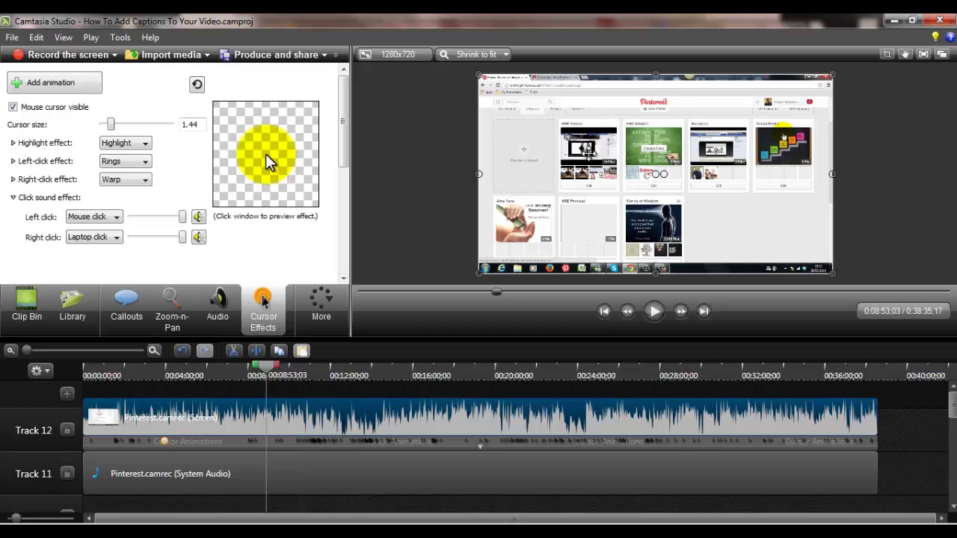
{"action": "left_click", "coordinate": [320, 303]}
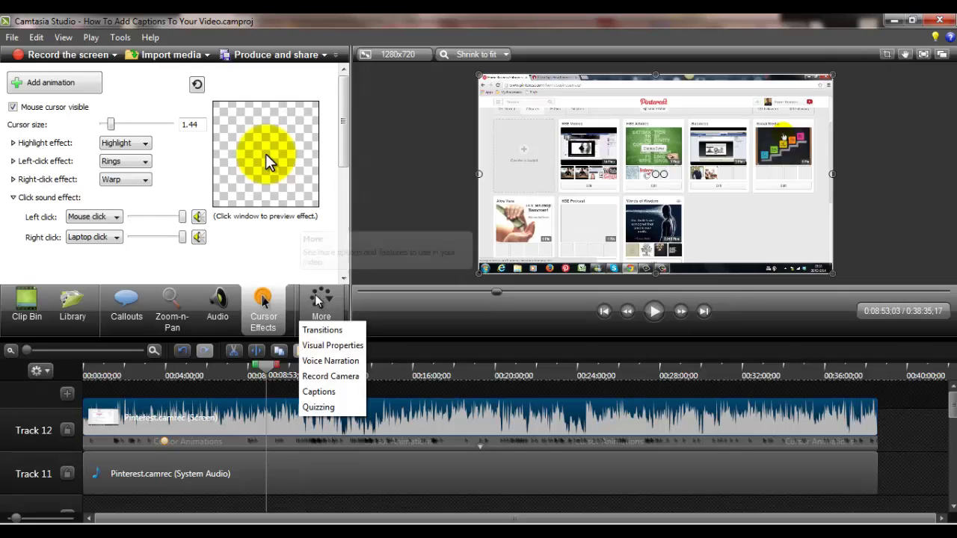